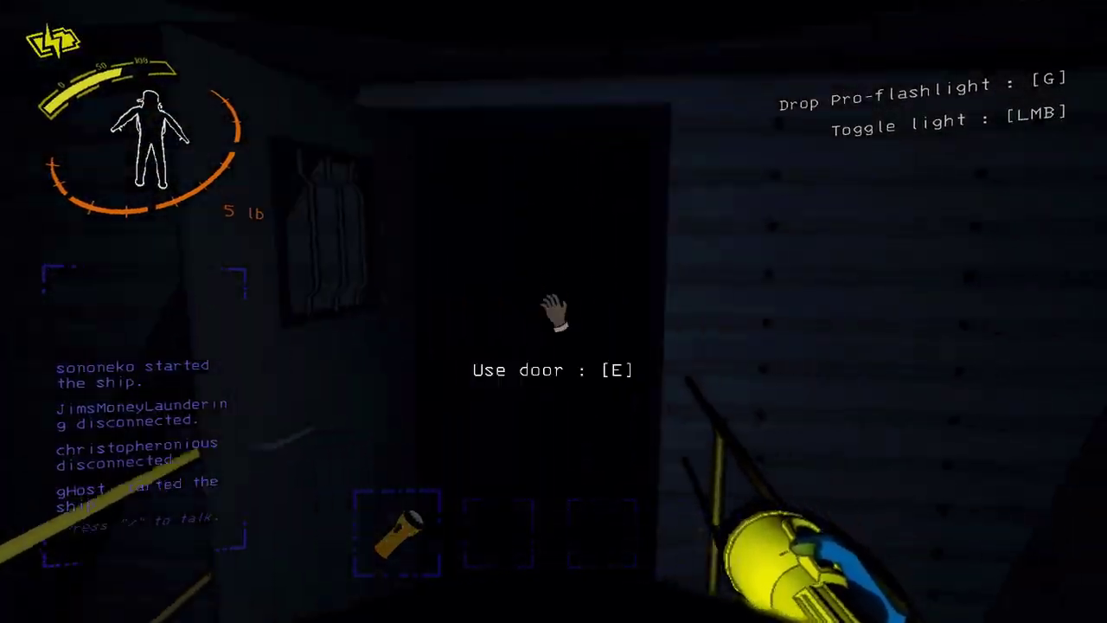
pyautogui.press('e')
pyautogui.click(553, 311)
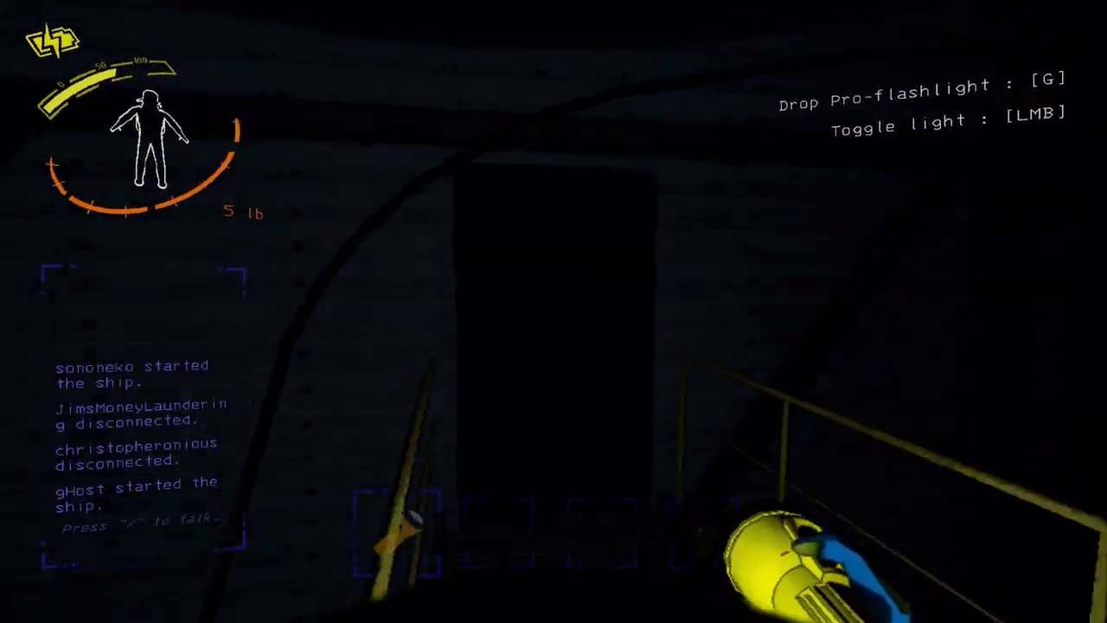
pyautogui.click(554, 311)
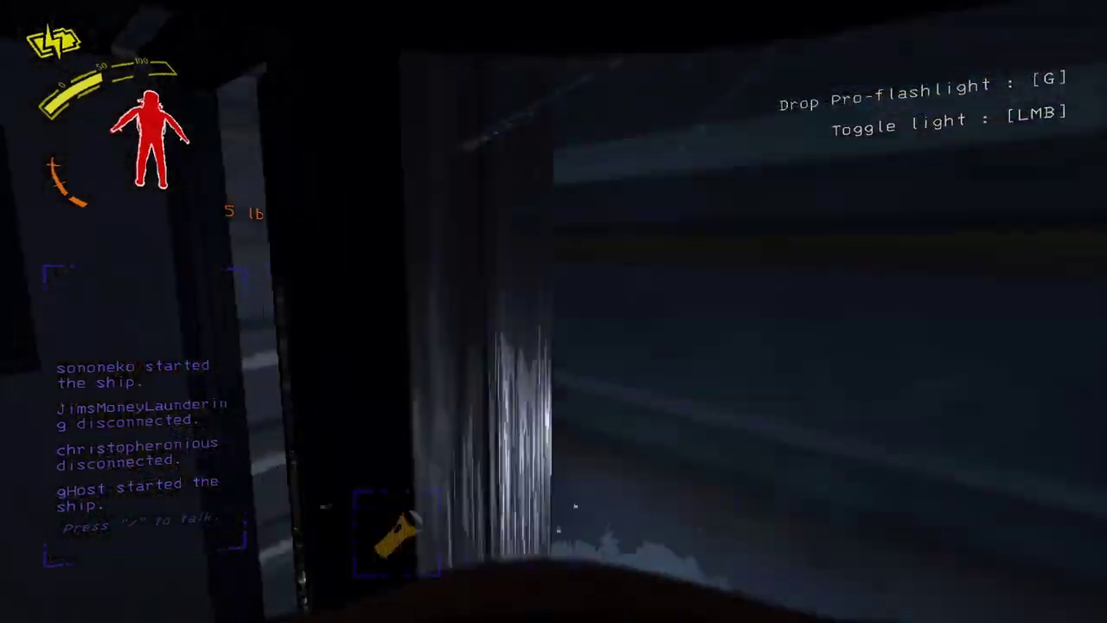
pyautogui.press('e')
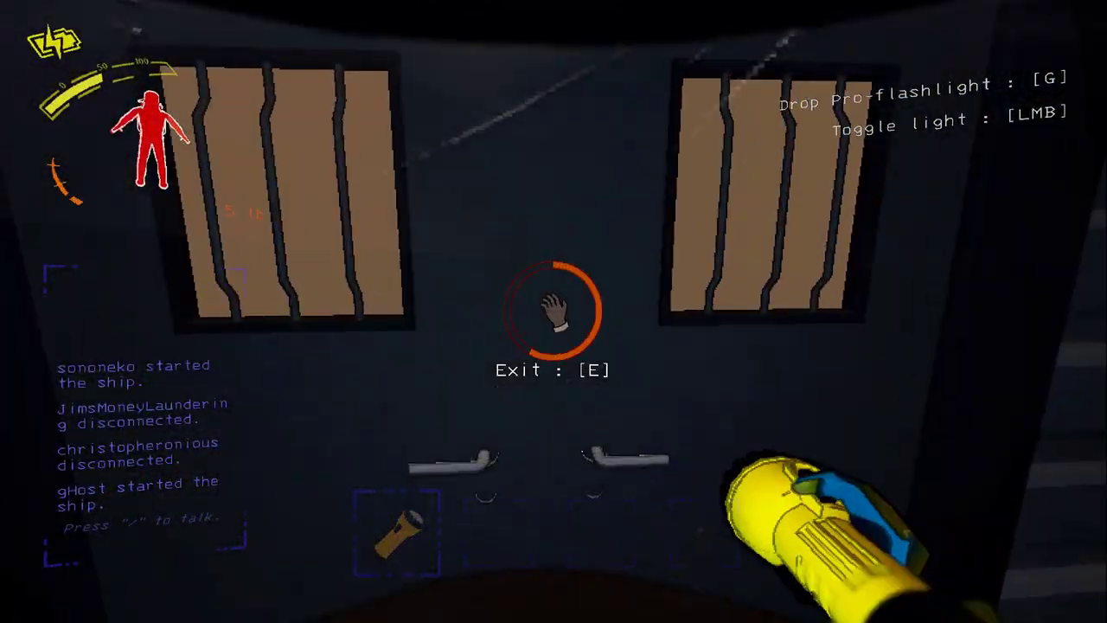
pyautogui.press('e')
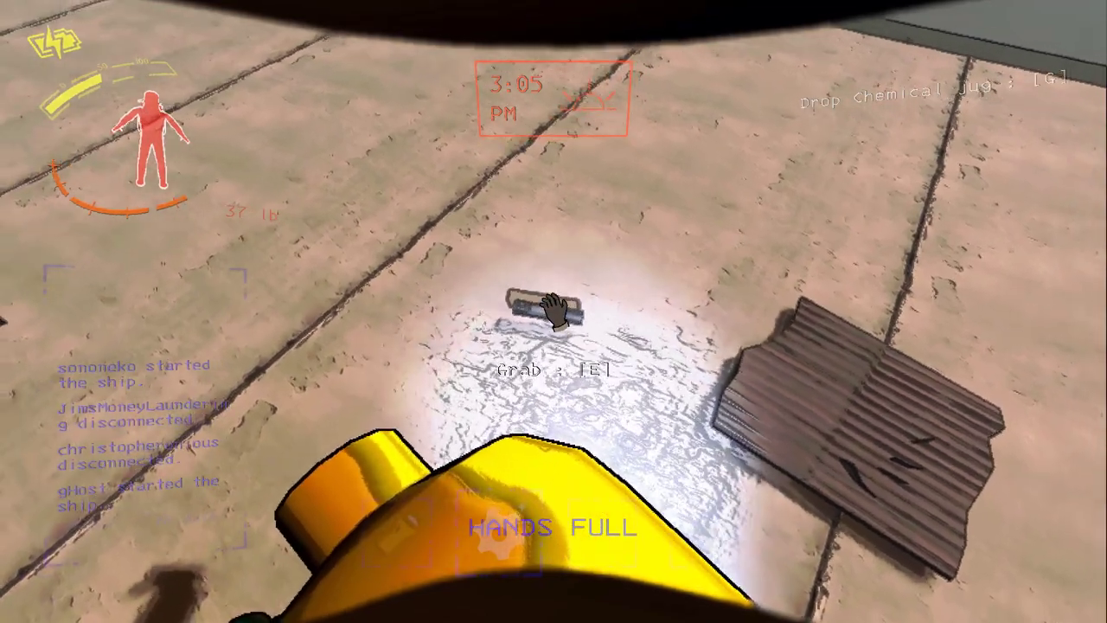
pyautogui.rightClick(554, 312)
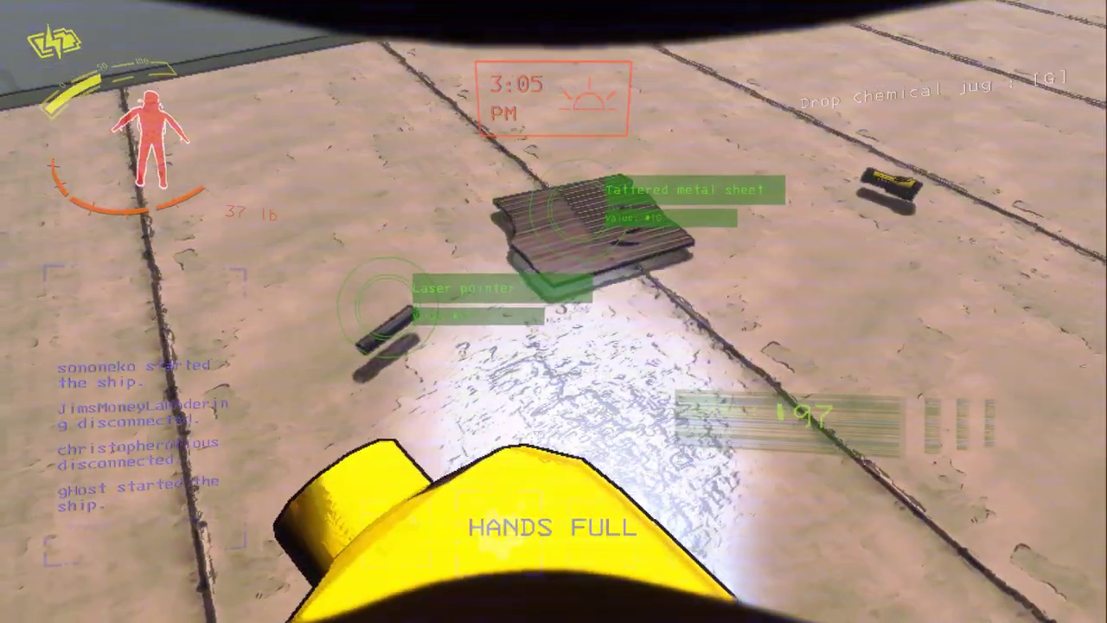